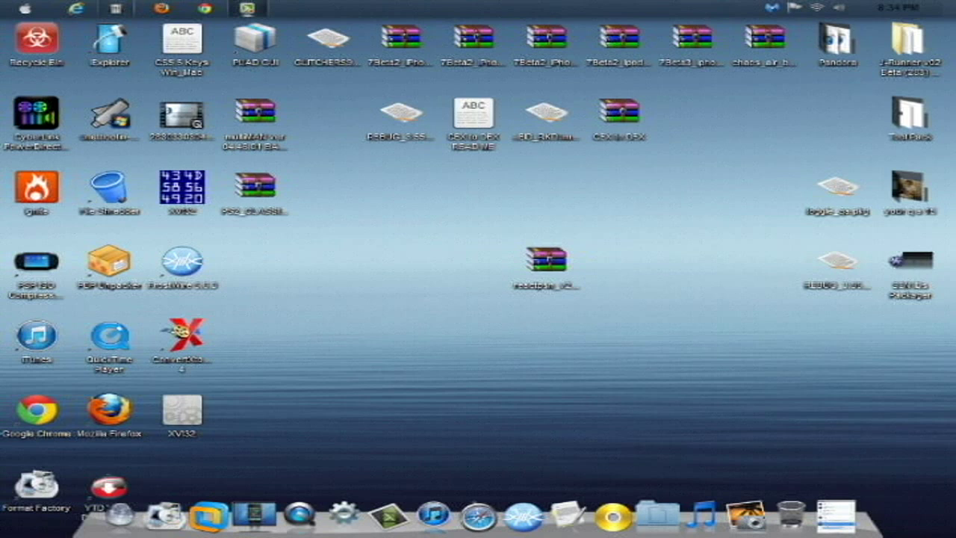
Open the reactpsn_v2.27.rar archive from the desktop, dismiss the licence reminder and move the archive window aside.
{"action": "left_click", "coordinate": [546, 262]}
{"action": "double_click", "coordinate": [546, 259]}
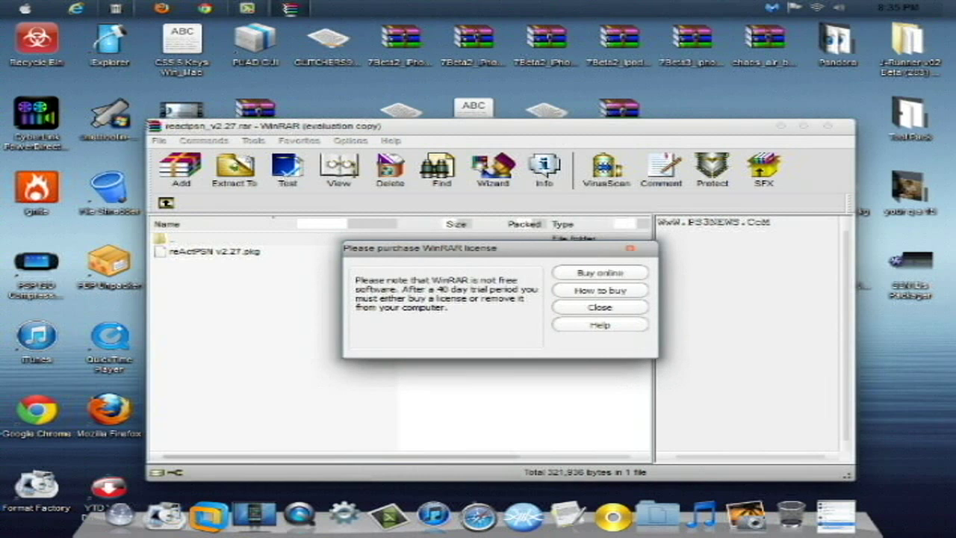
{"action": "key", "text": "Escape"}
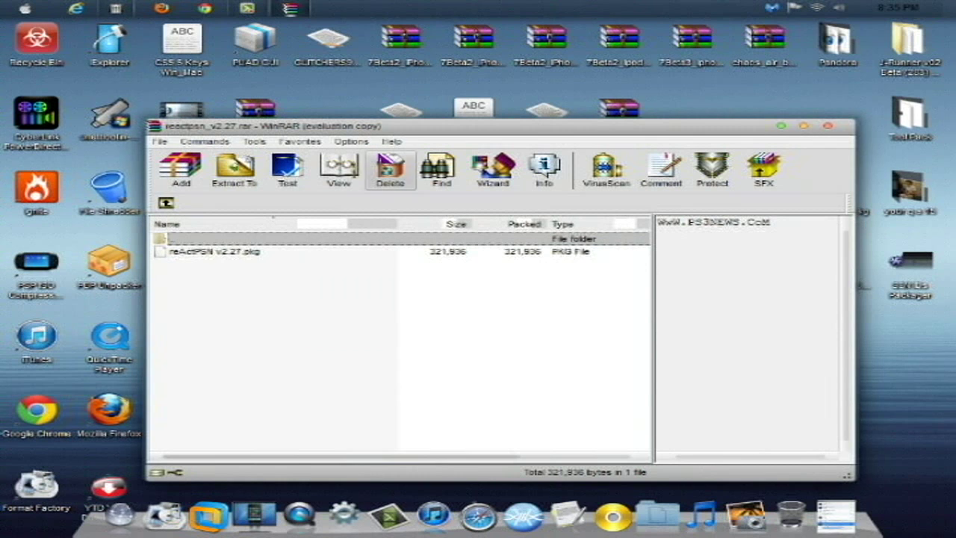
{"action": "left_click_drag", "start_coordinate": [418, 126], "coordinate": [522, 80]}
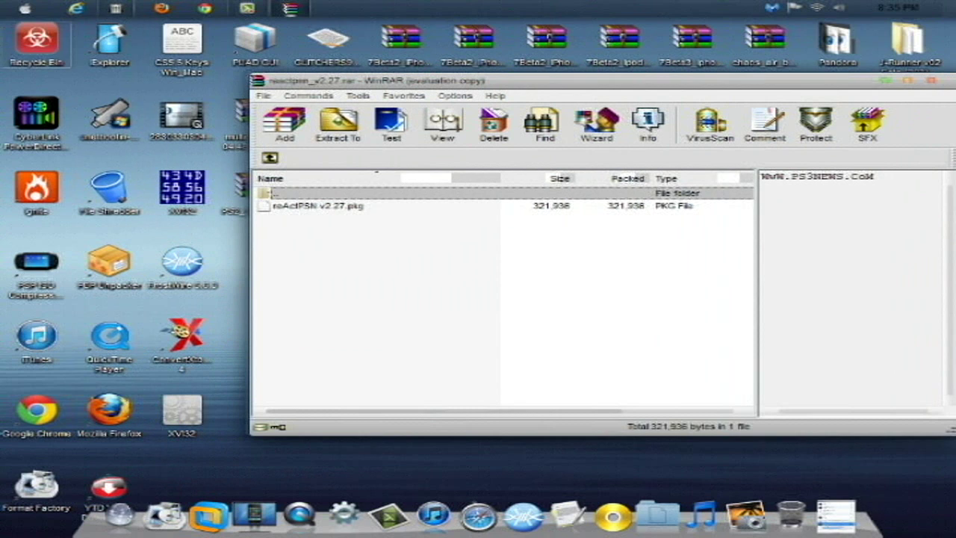
Show the root of the USB20FD (R:) drive and copy reActPSN v2.27.pkg from the archive into it.
{"action": "left_click", "coordinate": [115, 8]}
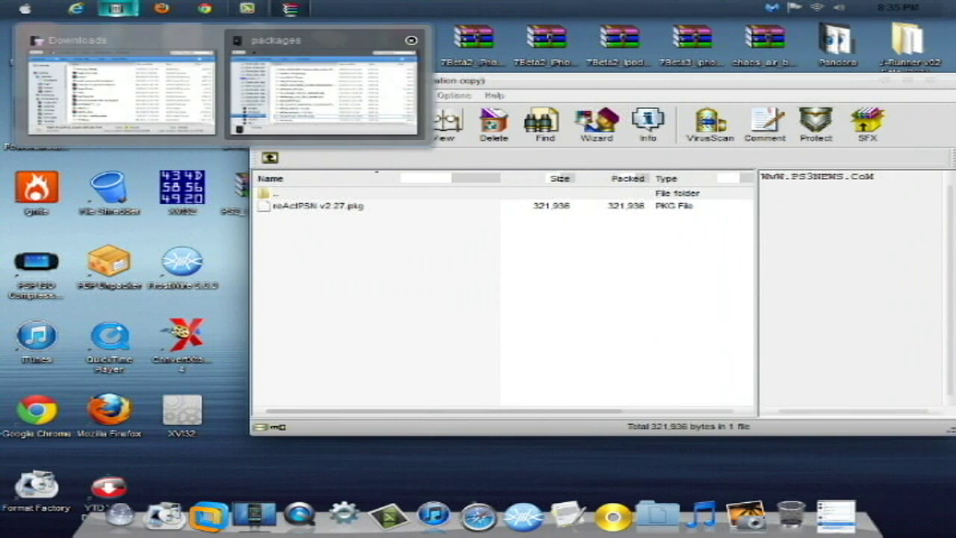
{"action": "left_click", "coordinate": [323, 88]}
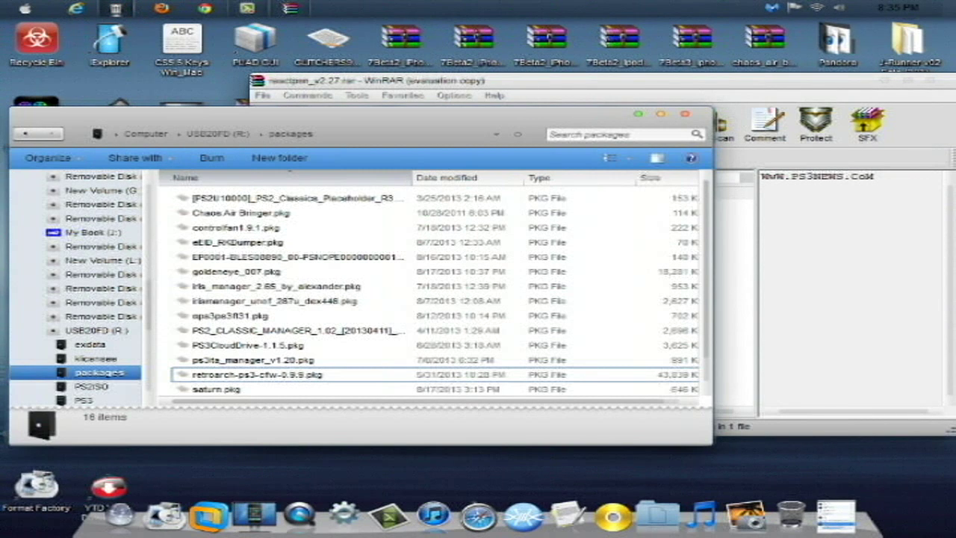
{"action": "left_click", "coordinate": [209, 134]}
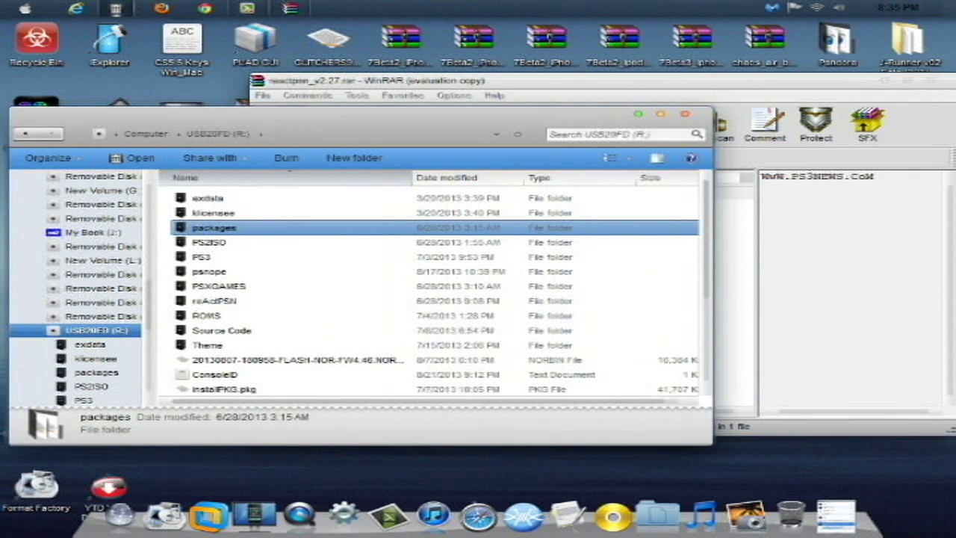
{"action": "key", "text": "alt+Tab"}
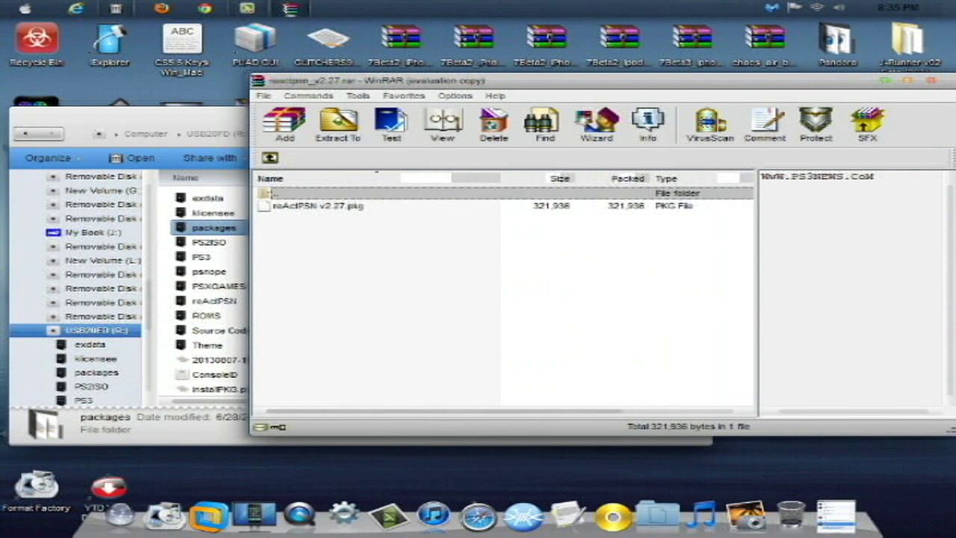
{"action": "left_click", "coordinate": [317, 205]}
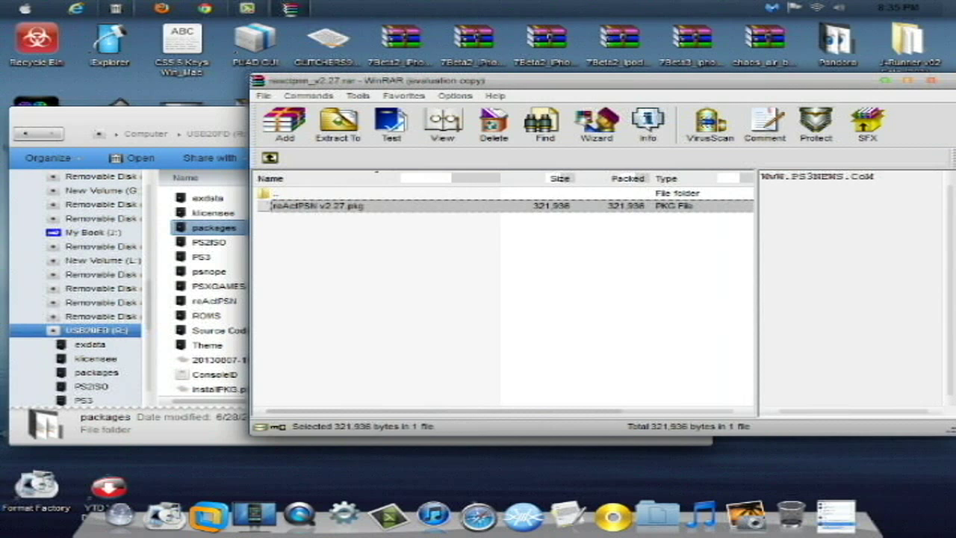
{"action": "left_click_drag", "start_coordinate": [317, 205], "coordinate": [209, 359]}
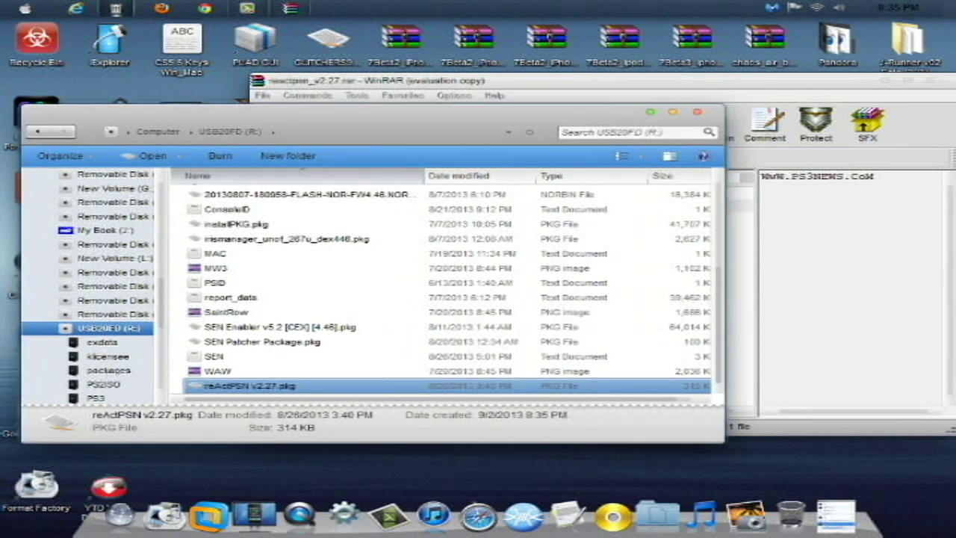
Close the reactpsn_v2.27.rar archive and reposition the USB drive's file window on the desktop.
{"action": "key", "text": "alt+Tab"}
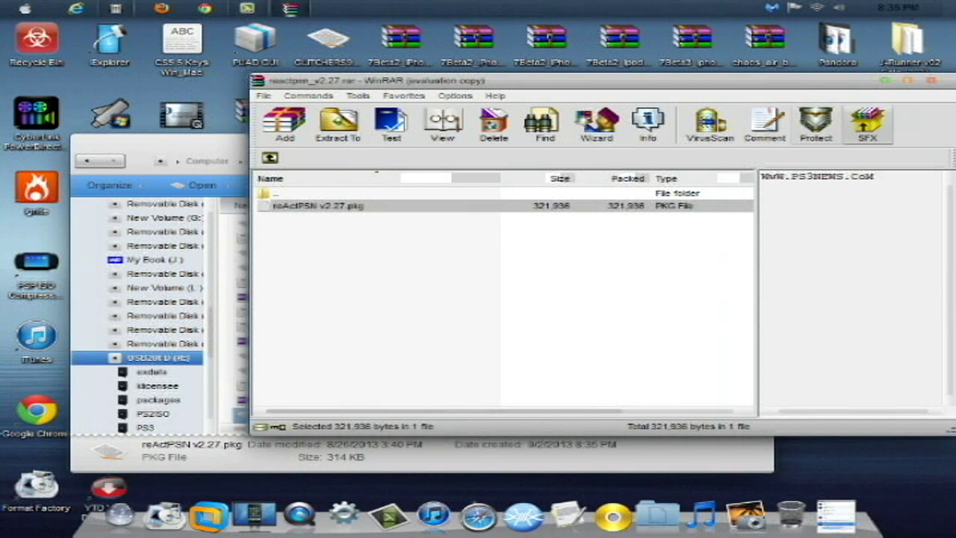
{"action": "left_click_drag", "start_coordinate": [448, 80], "coordinate": [407, 91]}
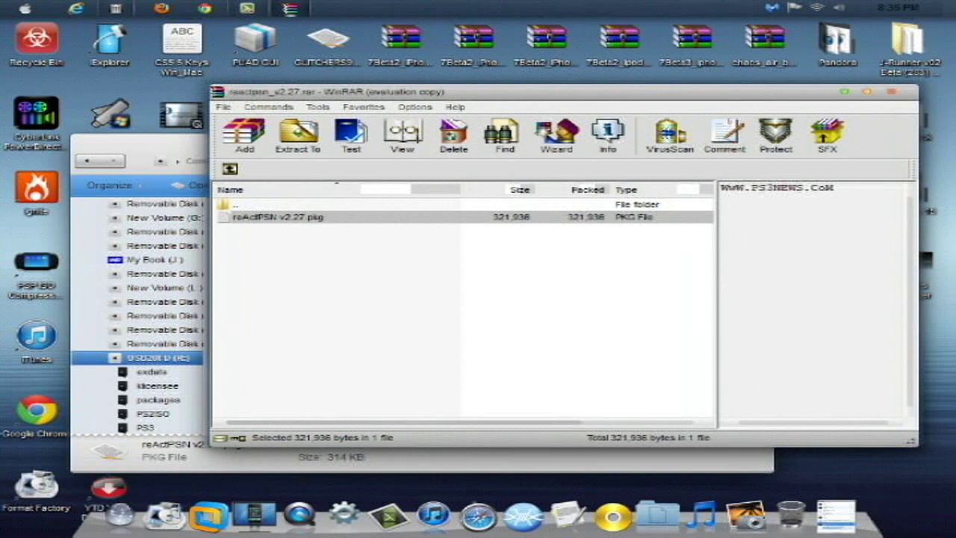
{"action": "key", "text": "Escape"}
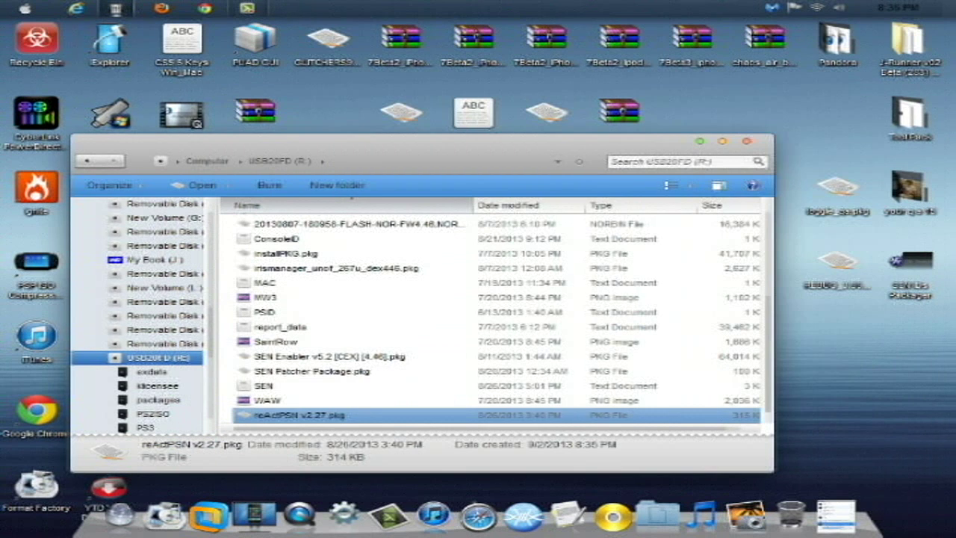
{"action": "left_click_drag", "start_coordinate": [448, 140], "coordinate": [631, 85]}
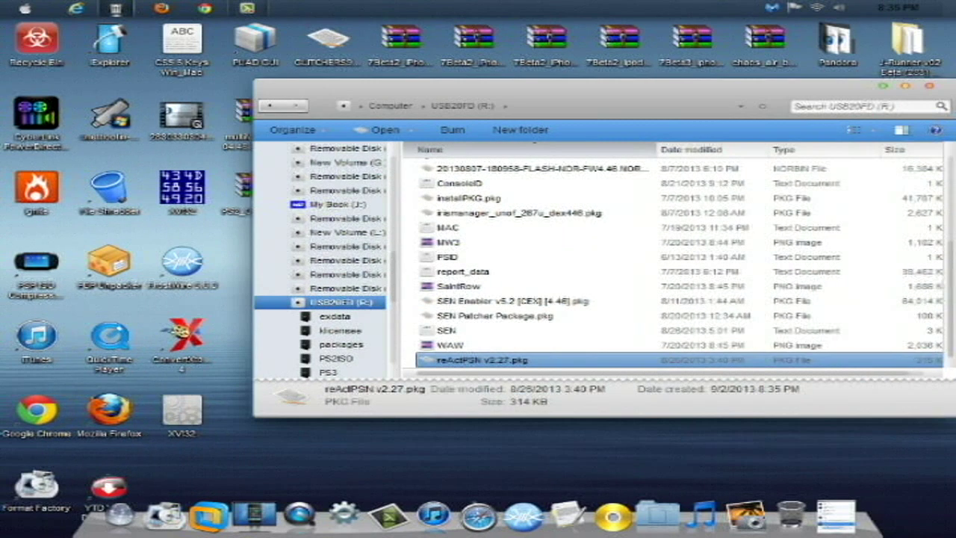
{"action": "left_click_drag", "start_coordinate": [631, 85], "coordinate": [600, 103]}
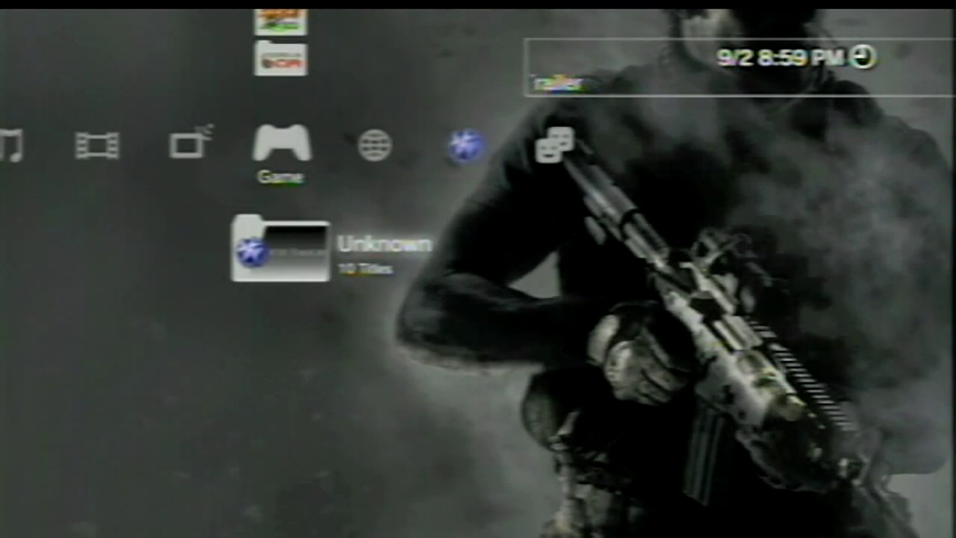
On the PlayStation 3, go up the Game category from the Unknown folder to the Install Package Files entries.
{"action": "key", "text": "Up"}
{"action": "key", "text": "Up"}
{"action": "key", "text": "Up"}
{"action": "key", "text": "Up"}
{"action": "key", "text": "Up"}
{"action": "key", "text": "Up"}
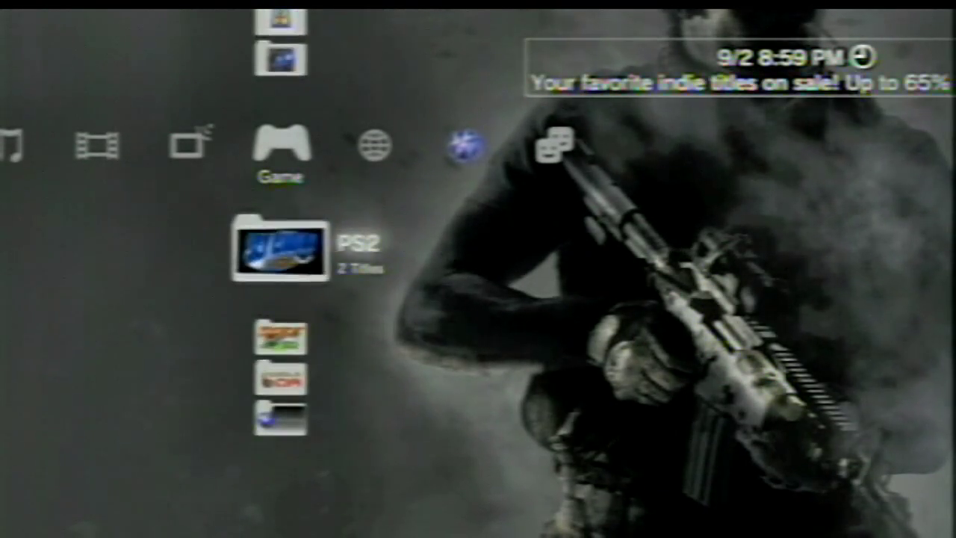
{"action": "key", "text": "Up"}
{"action": "key", "text": "Up"}
{"action": "key", "text": "Up"}
{"action": "key", "text": "Up"}
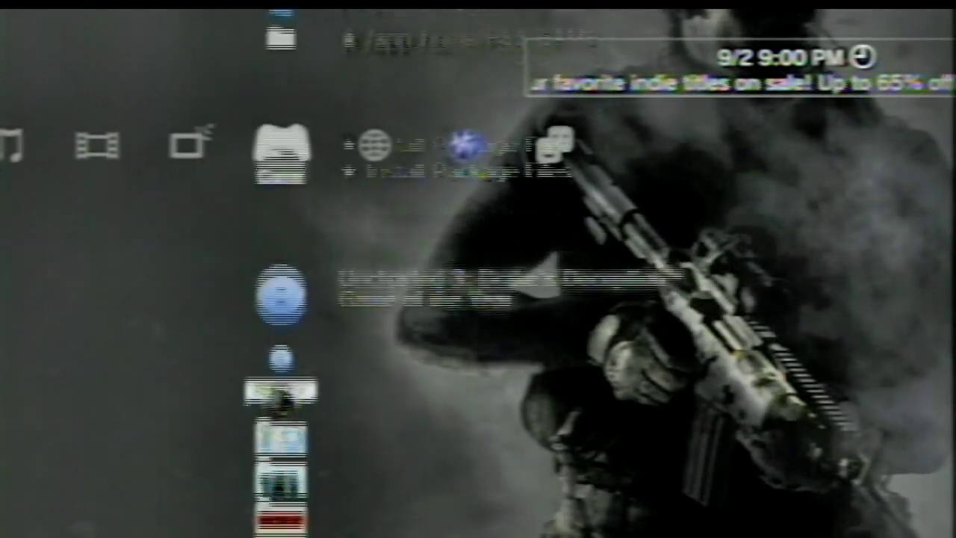
Go down the Game category to the Tools folder, open it and move through its titles.
{"action": "key", "text": "Down"}
{"action": "key", "text": "Down"}
{"action": "key", "text": "Down"}
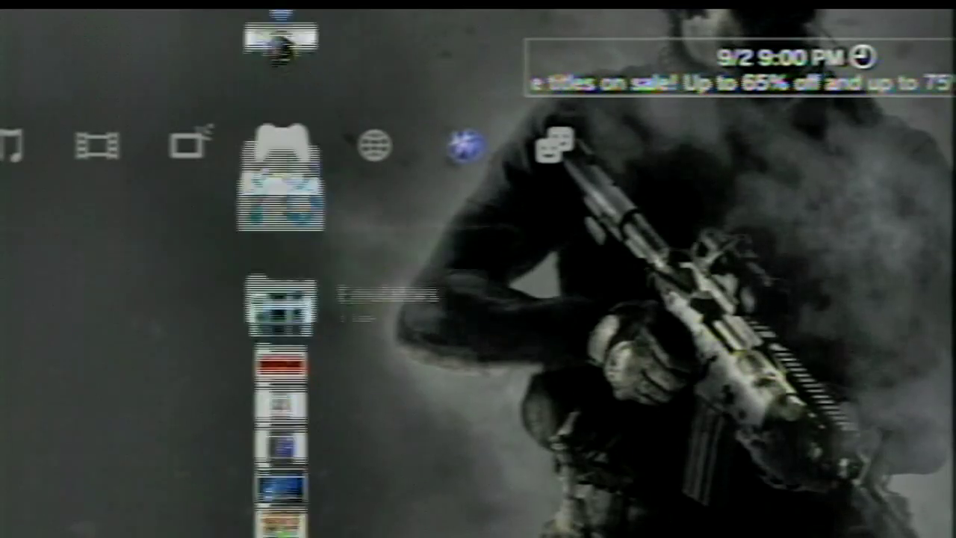
{"action": "key", "text": "Down"}
{"action": "key", "text": "Down"}
{"action": "key", "text": "Down"}
{"action": "key", "text": "Down"}
{"action": "key", "text": "Down"}
{"action": "key", "text": "Down"}
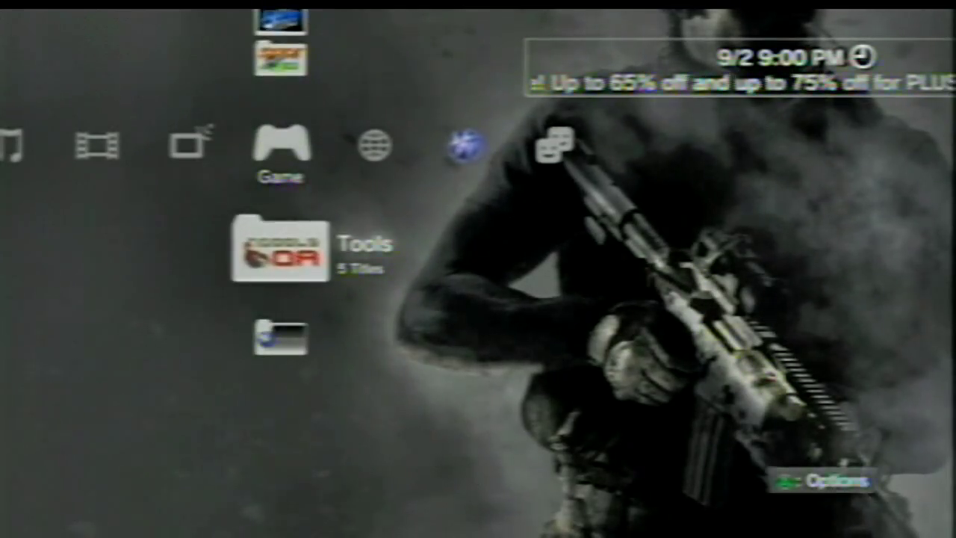
{"action": "key", "text": "Return"}
{"action": "key", "text": "Up"}
{"action": "key", "text": "Down"}
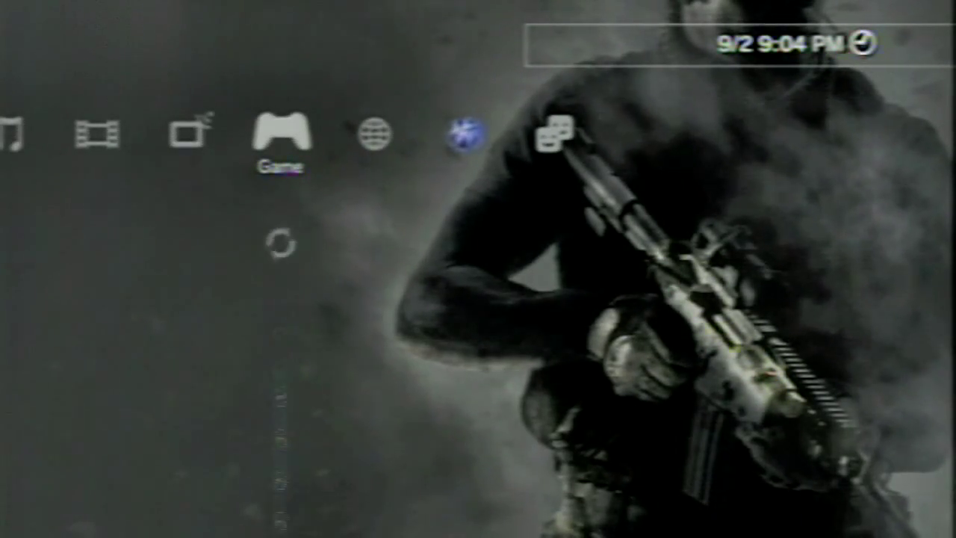
Return to the Tools folder in the reloaded Game category and open it again.
{"action": "key", "text": "Down"}
{"action": "key", "text": "Down"}
{"action": "key", "text": "Down"}
{"action": "key", "text": "Down"}
{"action": "key", "text": "Down"}
{"action": "key", "text": "Down"}
{"action": "key", "text": "Down"}
{"action": "key", "text": "Down"}
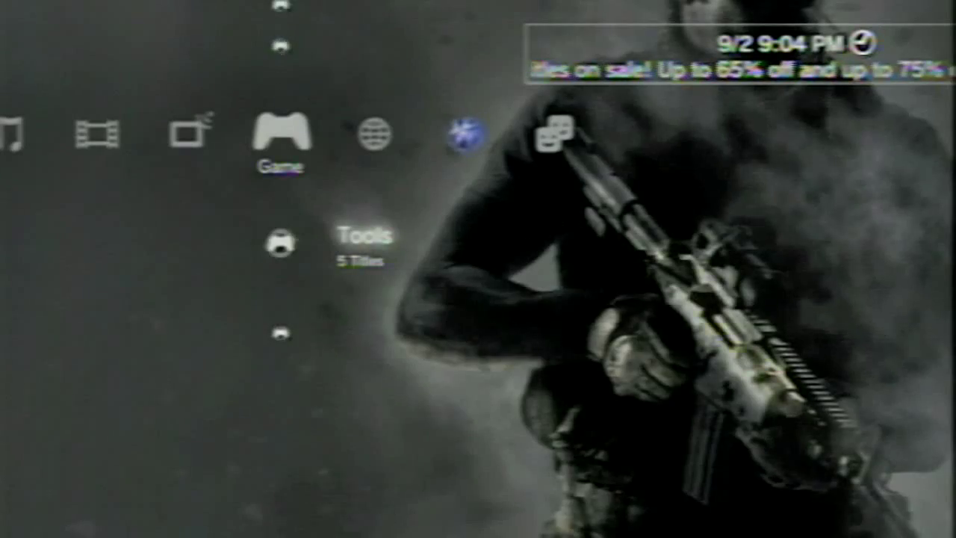
{"action": "key", "text": "Return"}
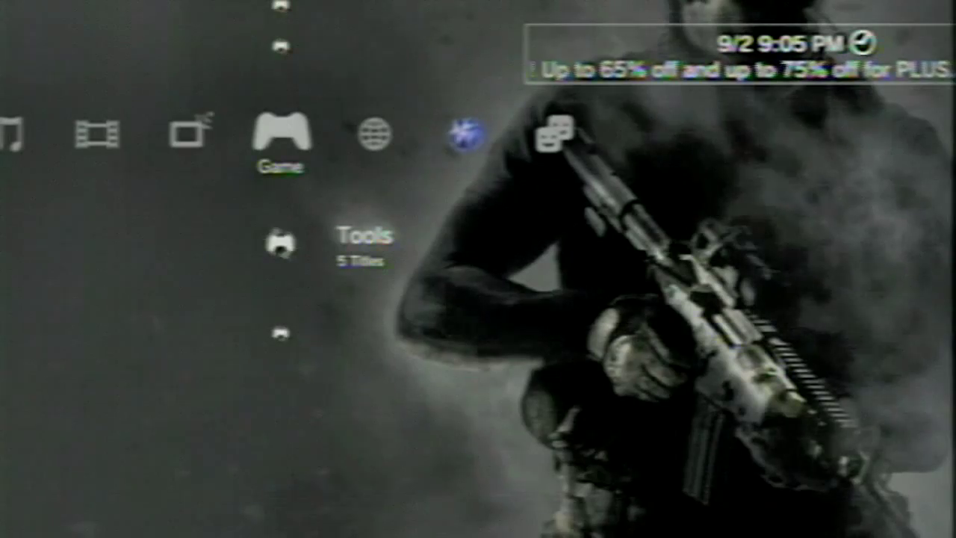
{"action": "key", "text": "Return"}
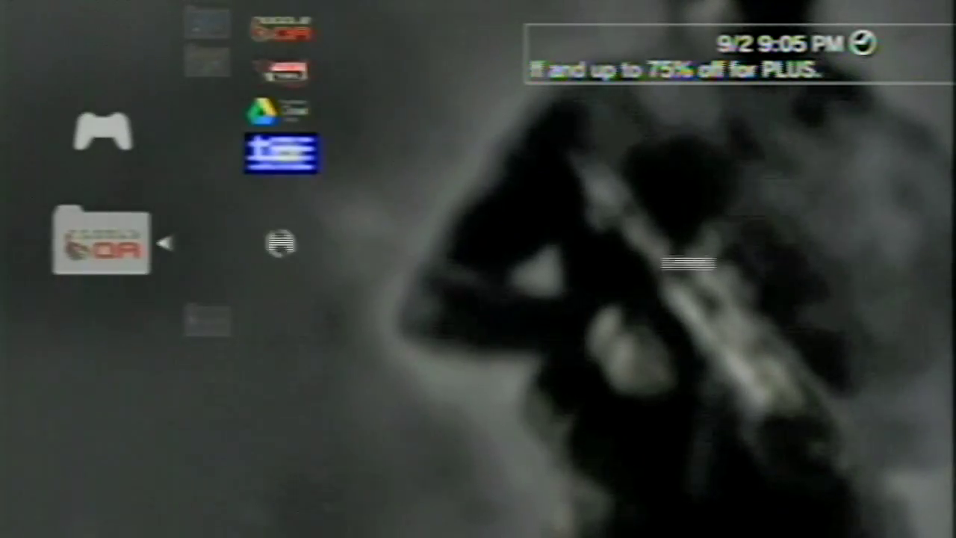